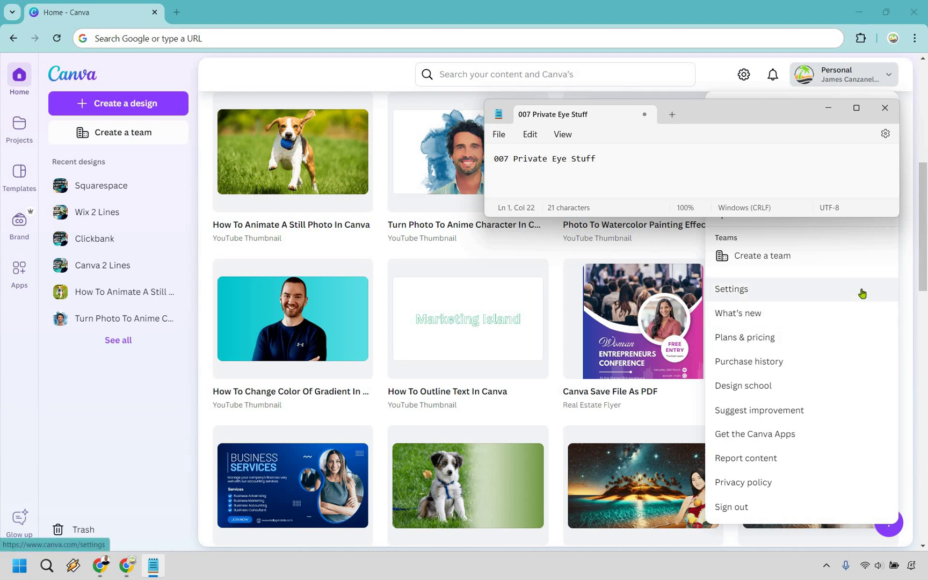
Open Settings from the account menu to view the Canva Pro subscription on Billing & plans.
click(861, 293)
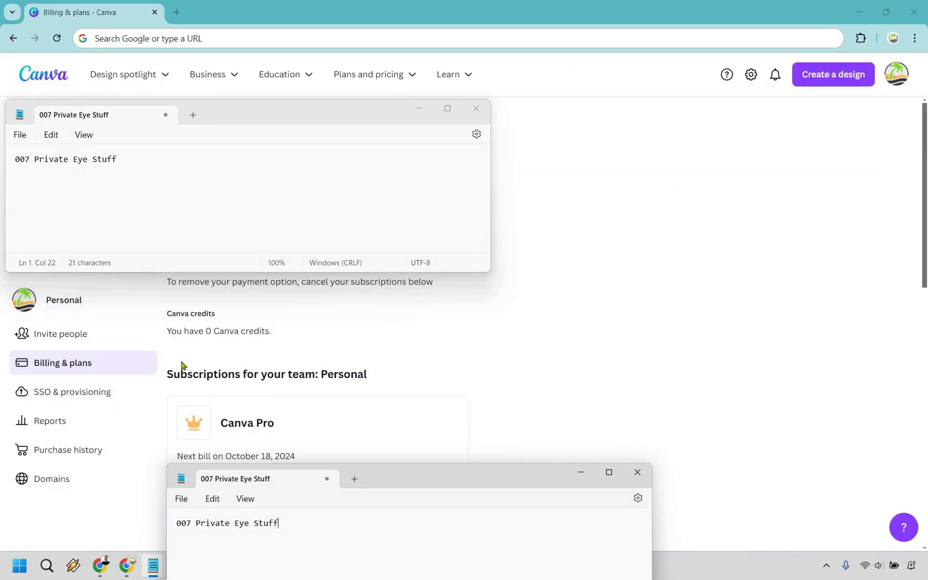